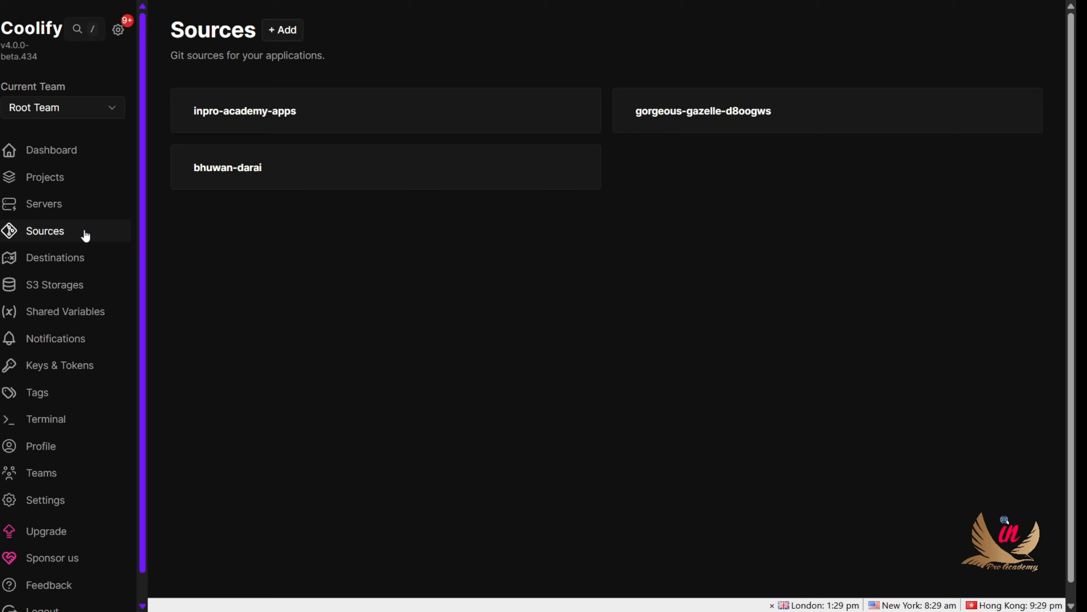
- Add a GitHub App source named "cool" and start its automated registration on GitHub with the default webhook endpoint
click(281, 31)
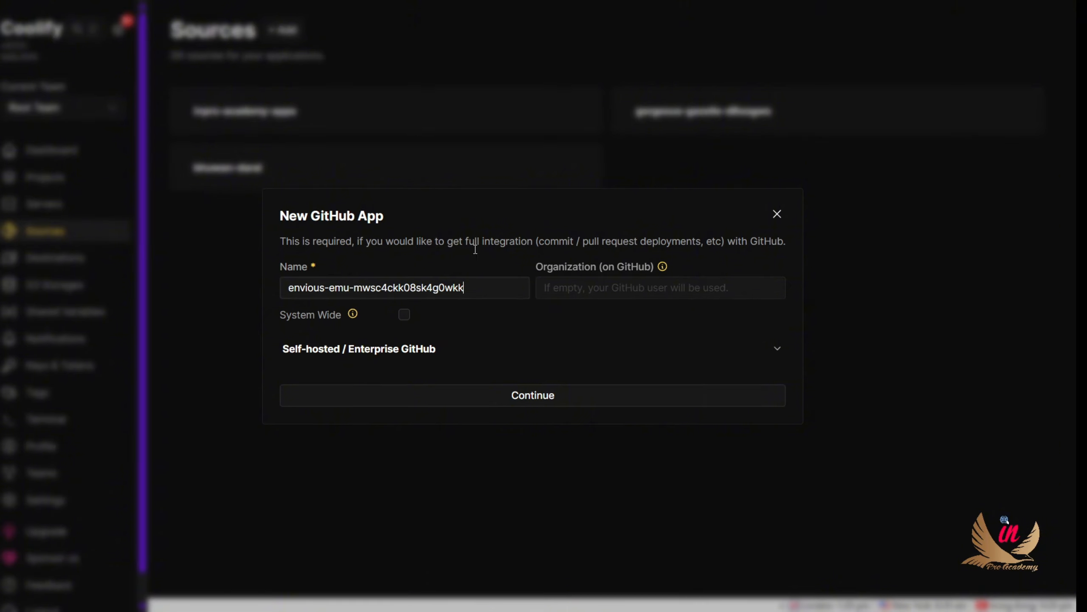
drag(478, 281, 286, 292)
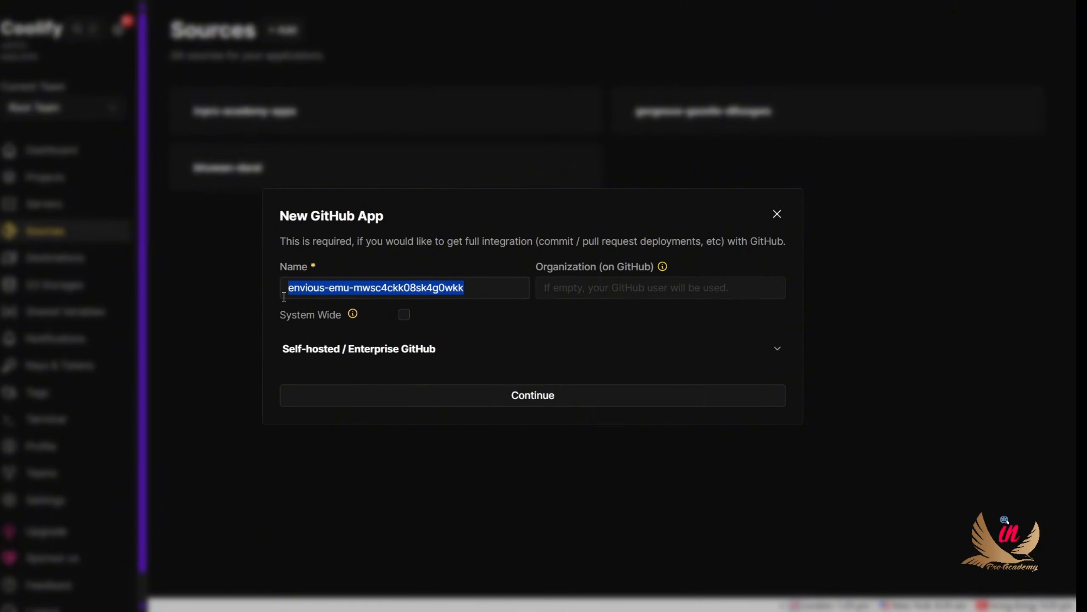
key(BackSpace)
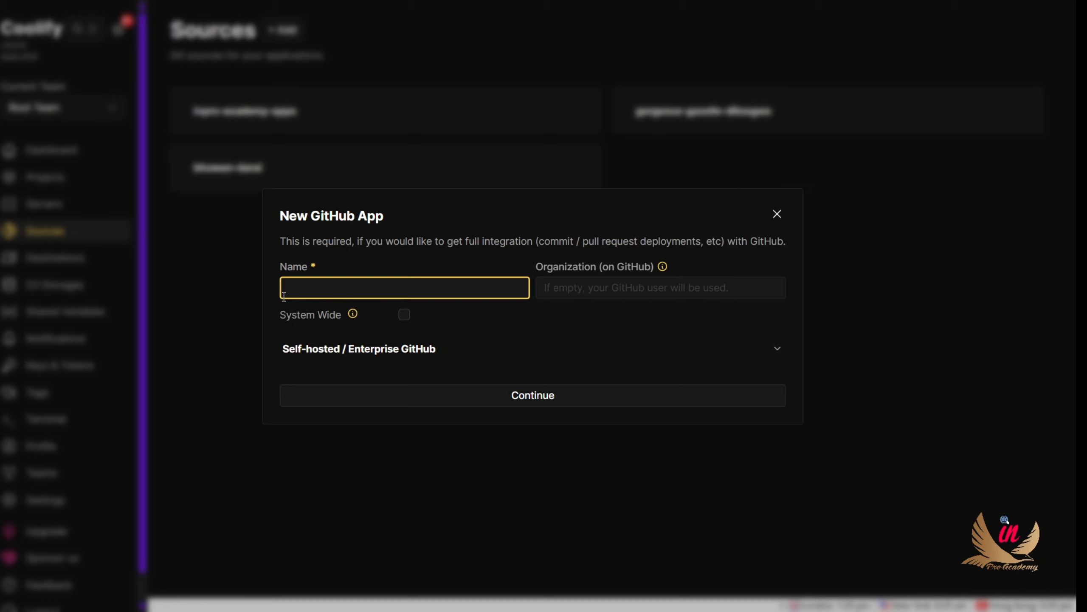
text(cool)
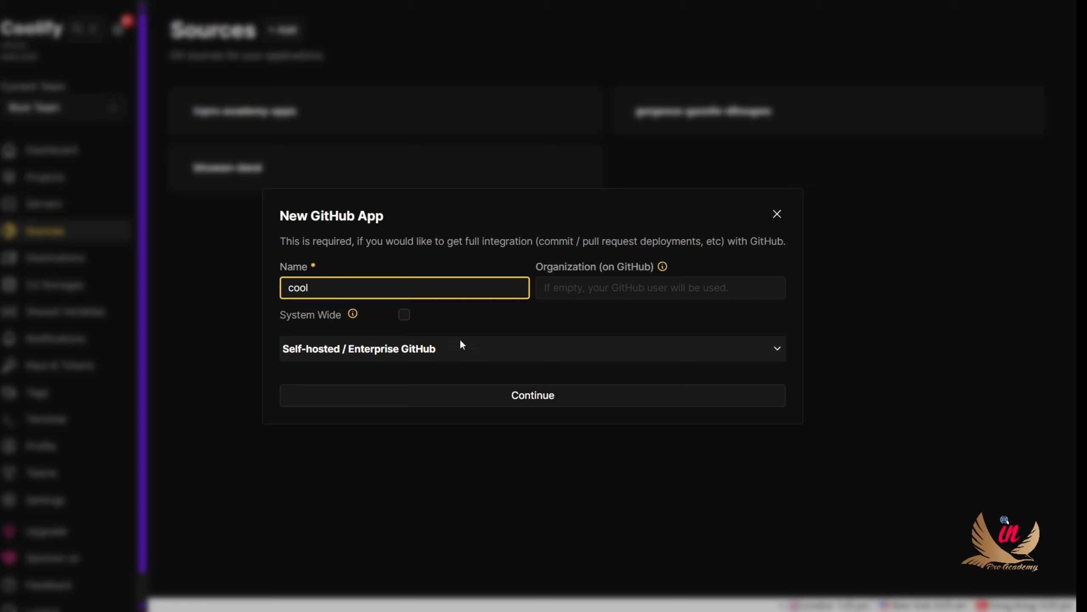
click(491, 398)
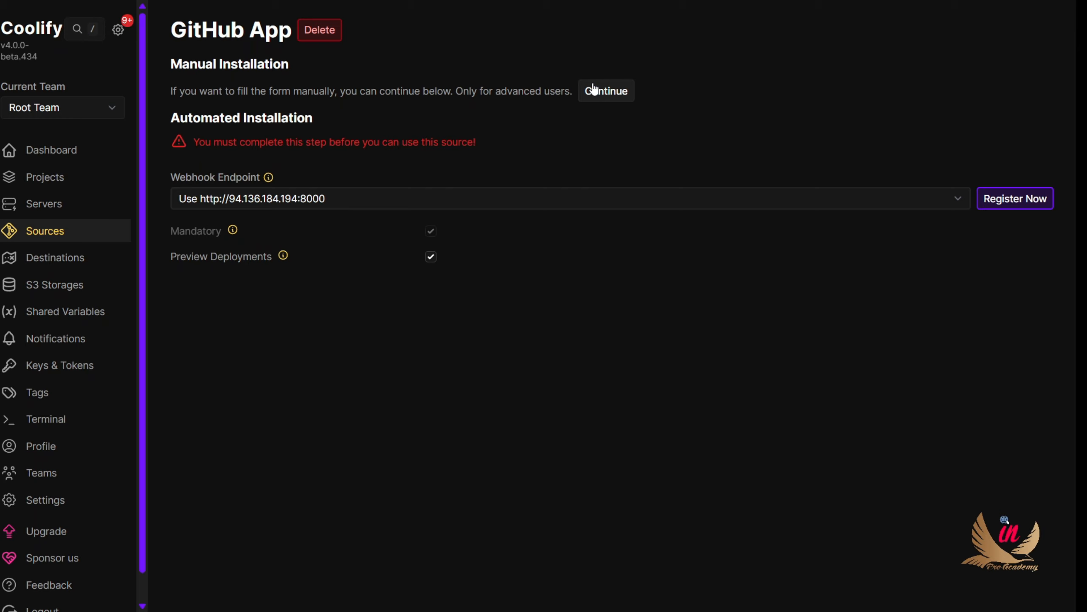
click(1015, 202)
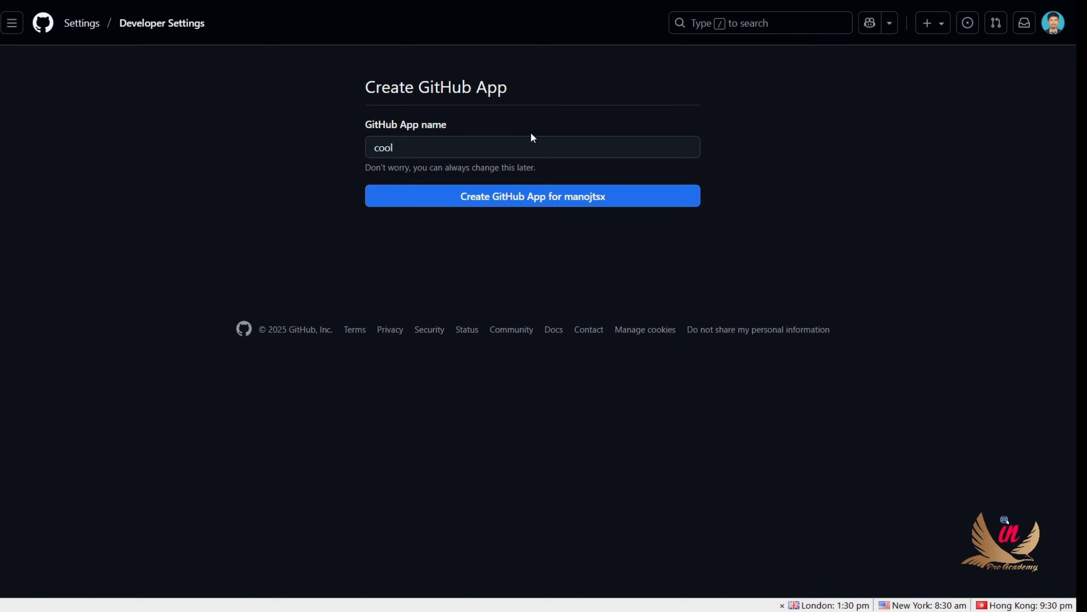
- Try a person's first name as the GitHub App name
click(430, 147)
drag(429, 147, 357, 151)
key(BackSpace)
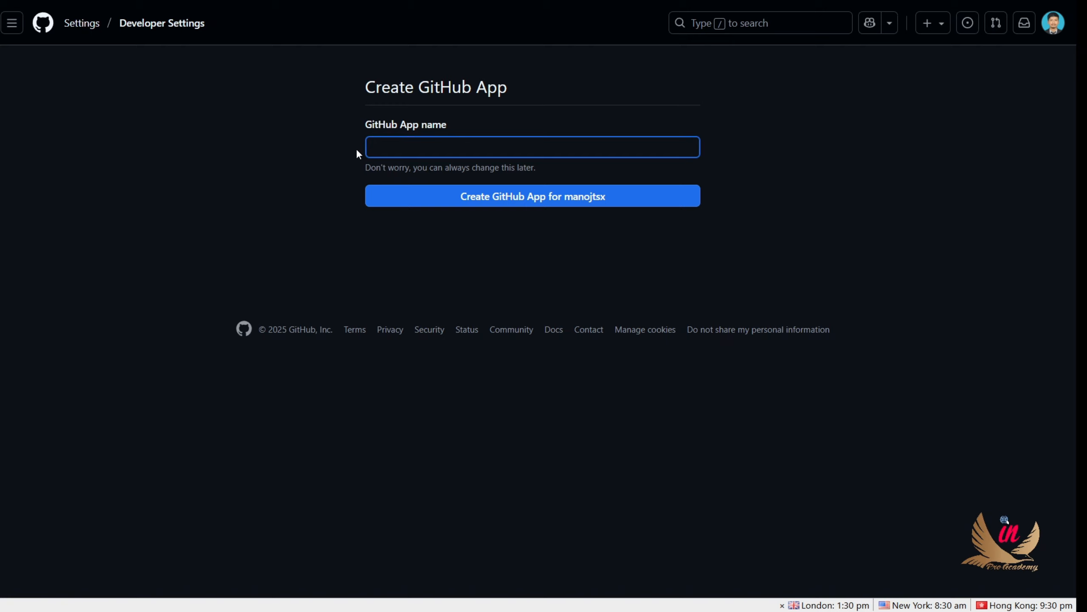
text(manoj)
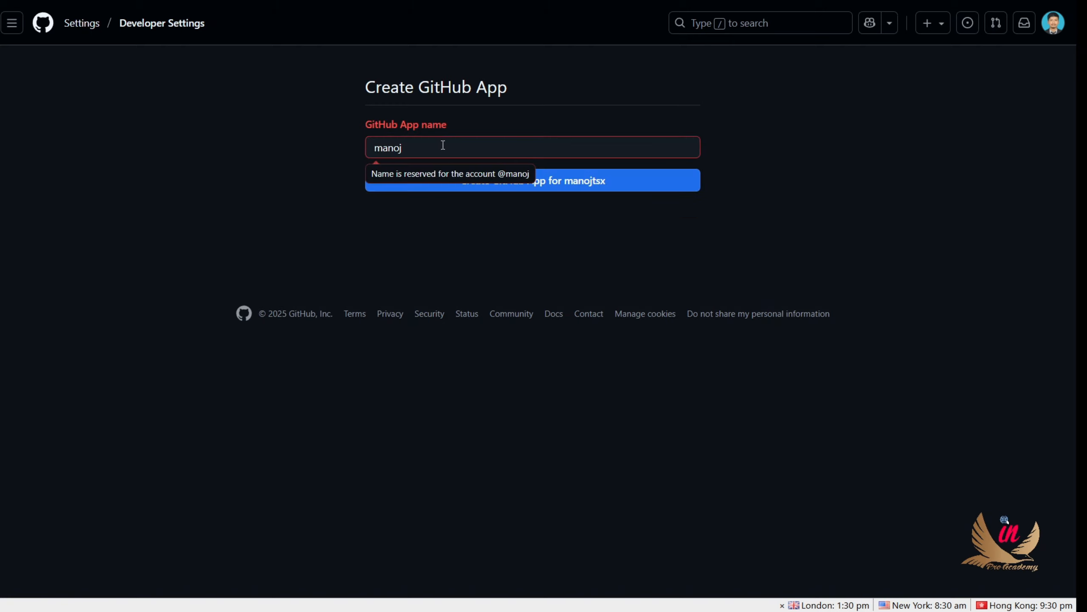
- Try to create the GitHub App under a name made of "cool-" followed by the person's first name
drag(441, 147, 332, 155)
key(BackSpace)
text(cool)
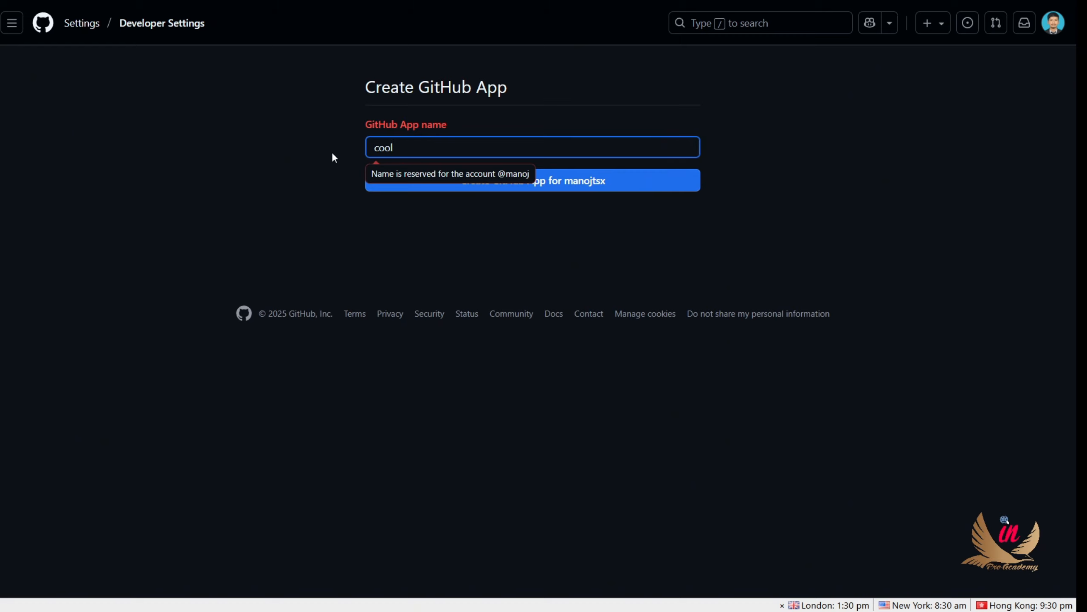
text(-manoj)
click(584, 190)
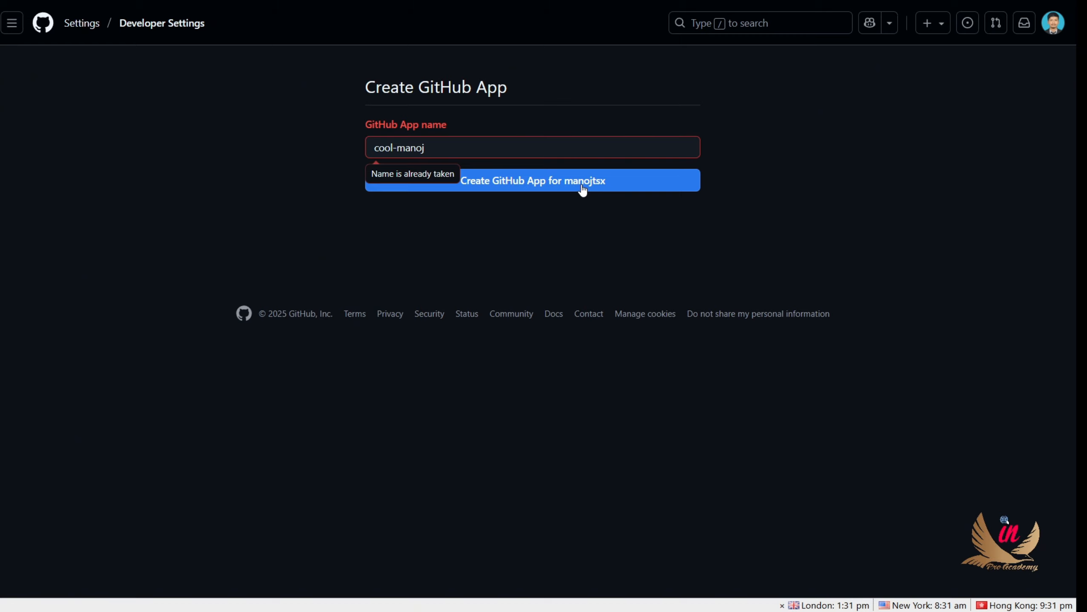
click(444, 149)
click(497, 180)
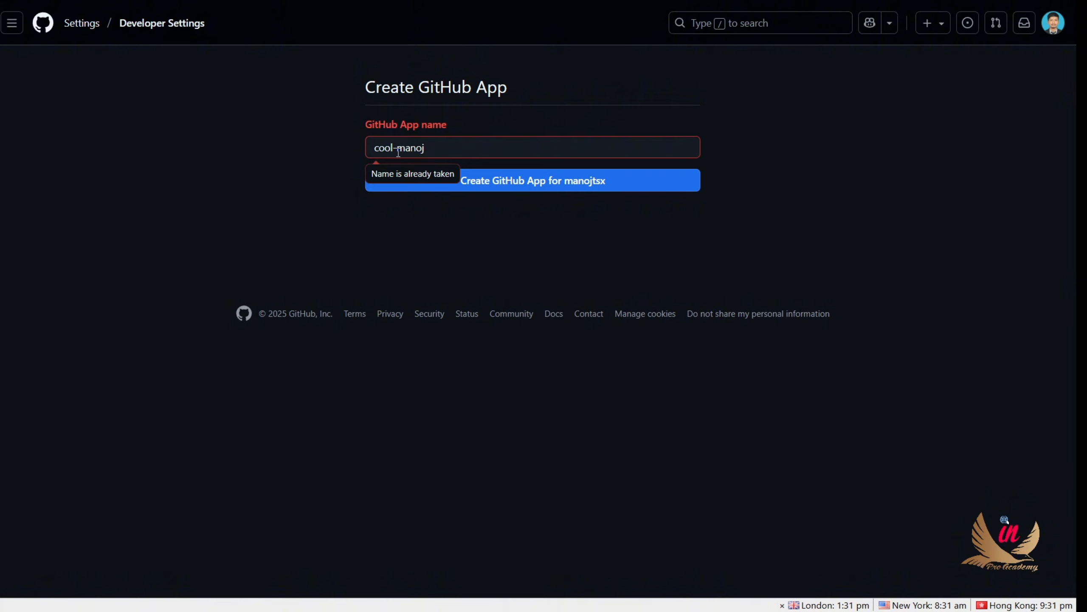
- Try to create the GitHub App under the name "cool-boy"
drag(429, 147, 398, 148)
key(BackSpace)
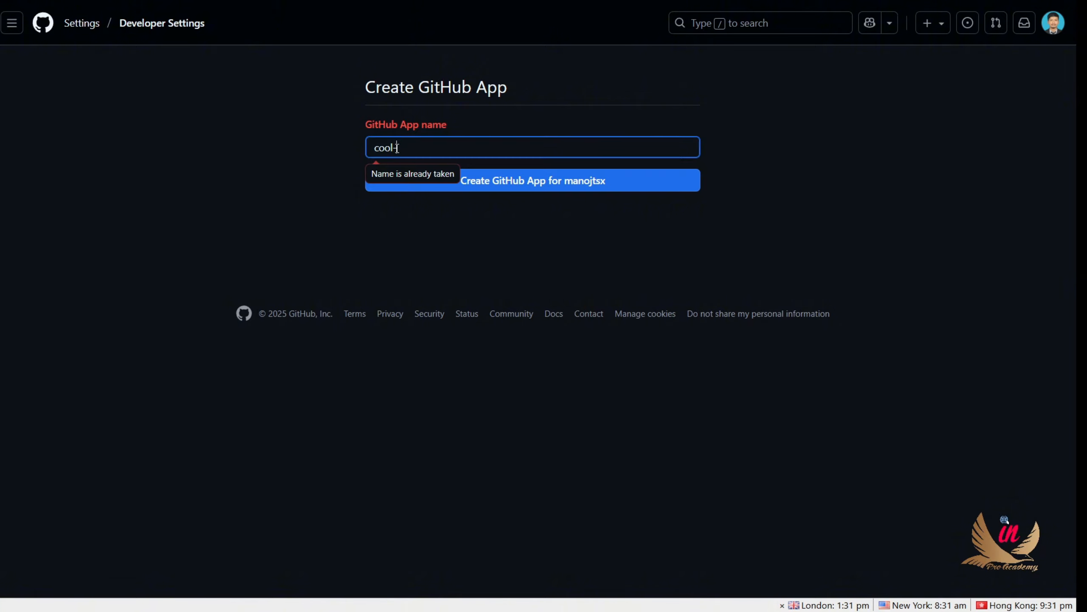
text(boy)
click(512, 188)
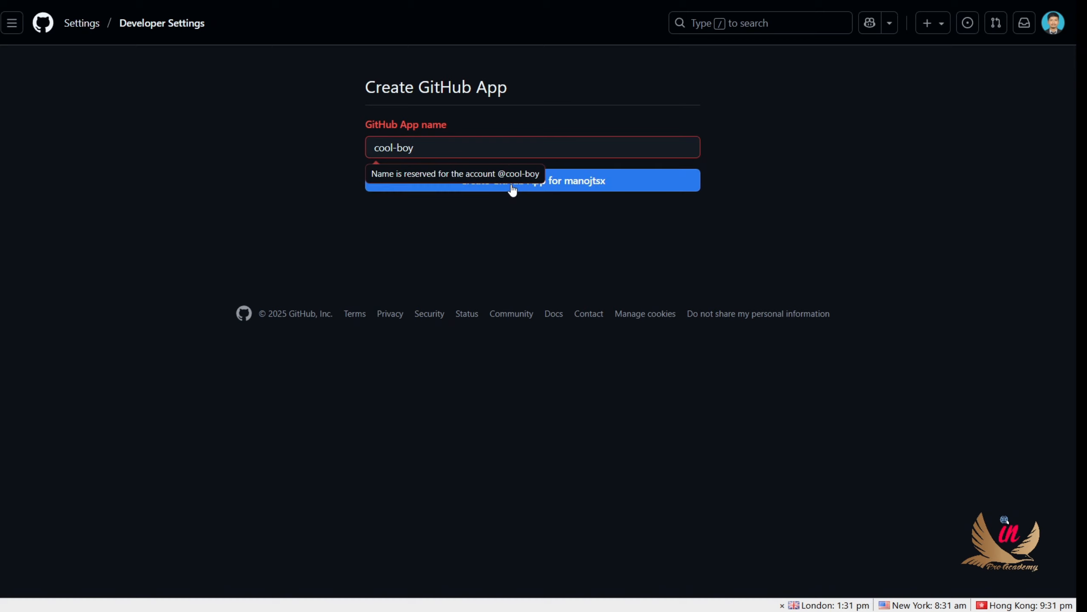
- Set the GitHub App name to "cool-inpro" and create the app
click(447, 147)
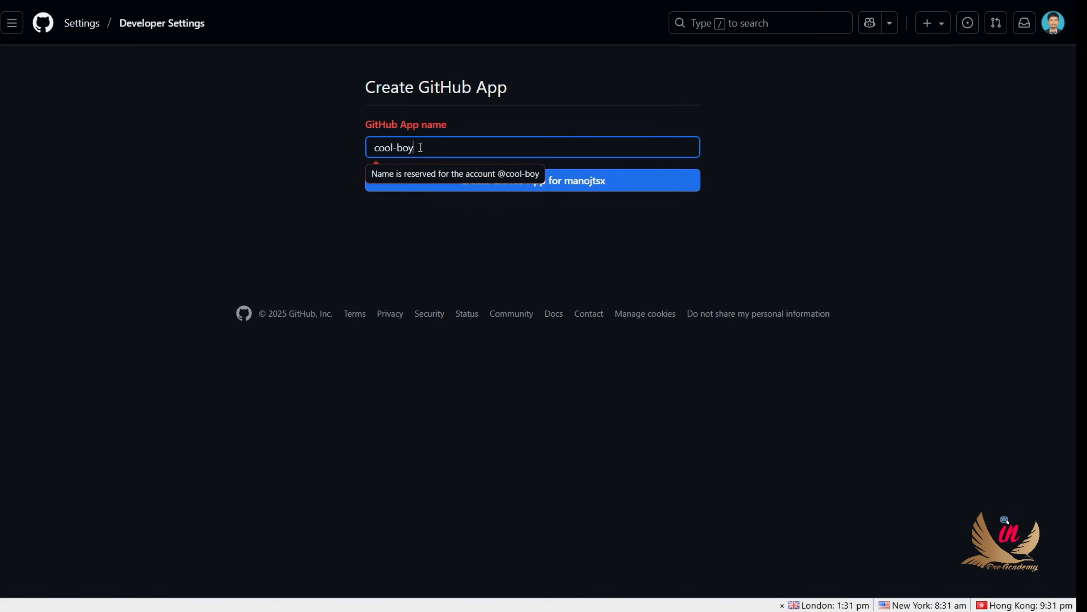
key(BackSpace)
key(BackSpace)
key(BackSpace)
text(inpro)
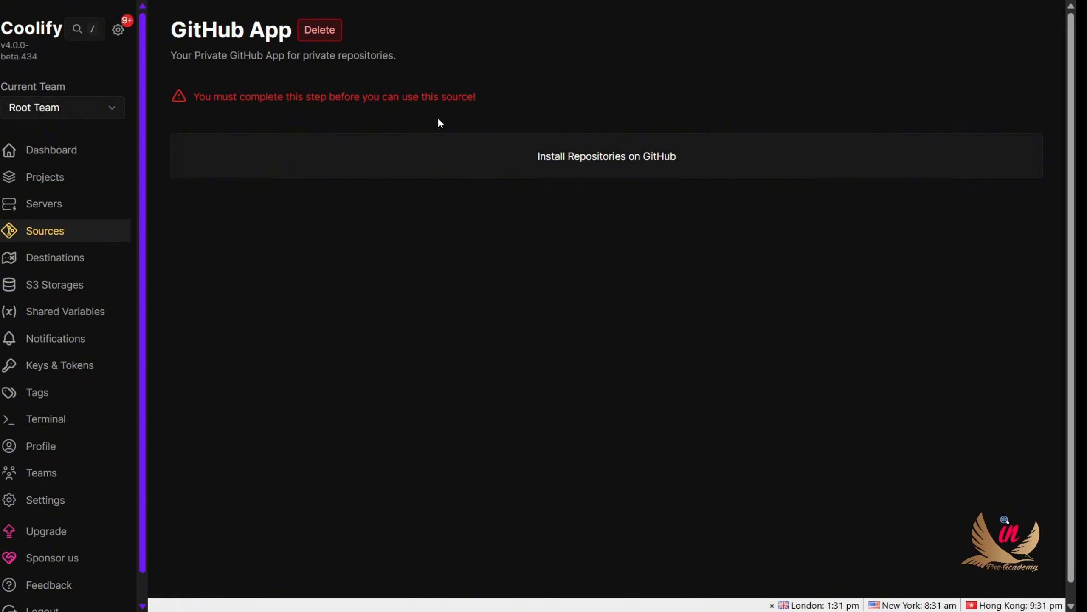
- Start installing repositories on GitHub for the newly registered app
click(518, 164)
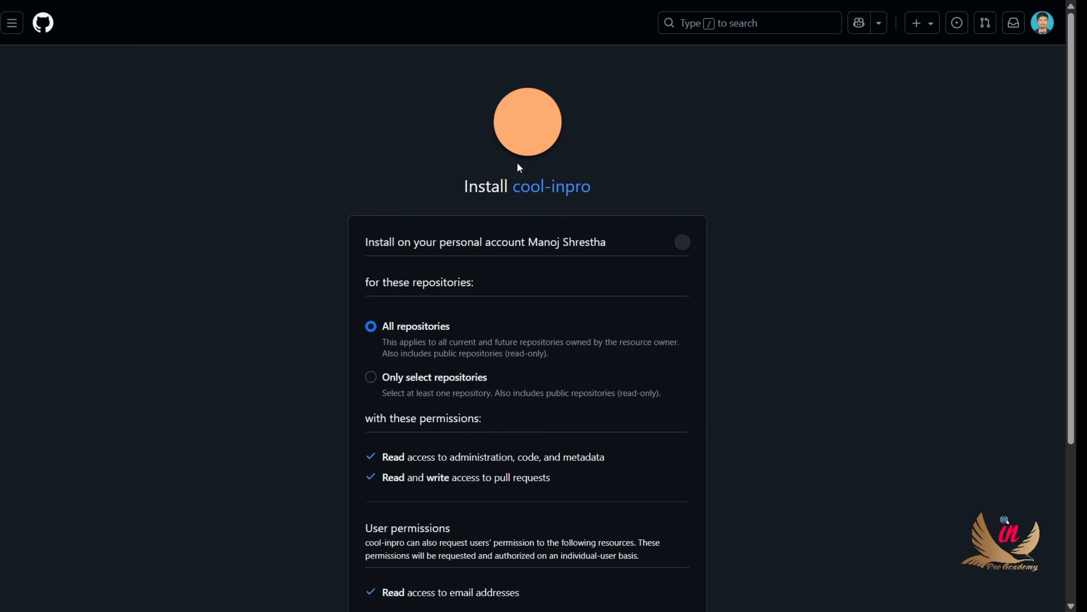
scroll(587, 363, down, 3)
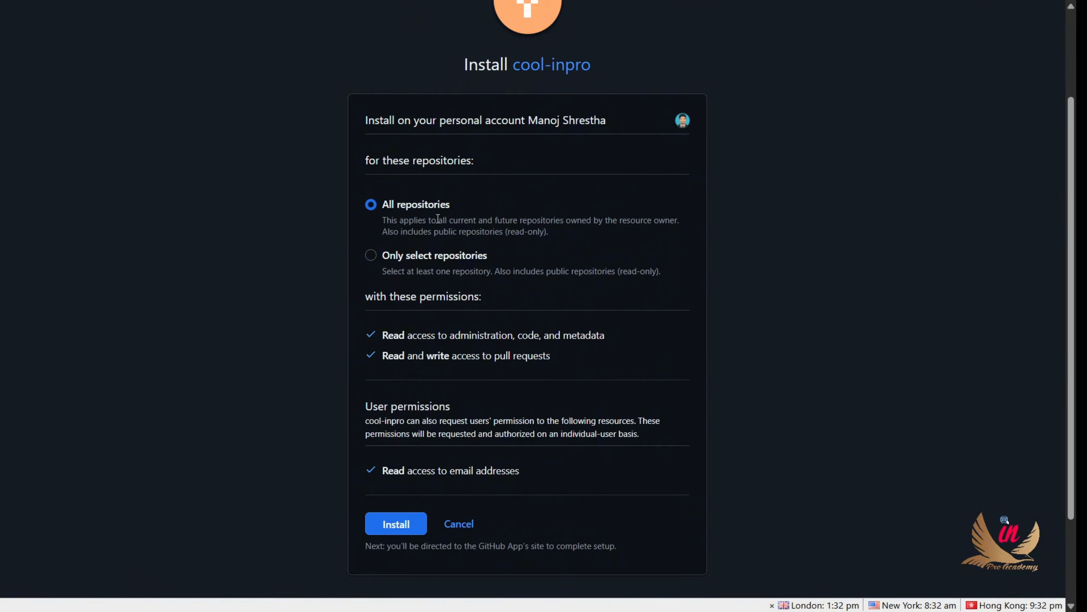
- Restrict the installation to the repositories 3-Methods-of-Data-Fetching, animated-portfolio and Chabot-React-Native-App
click(371, 256)
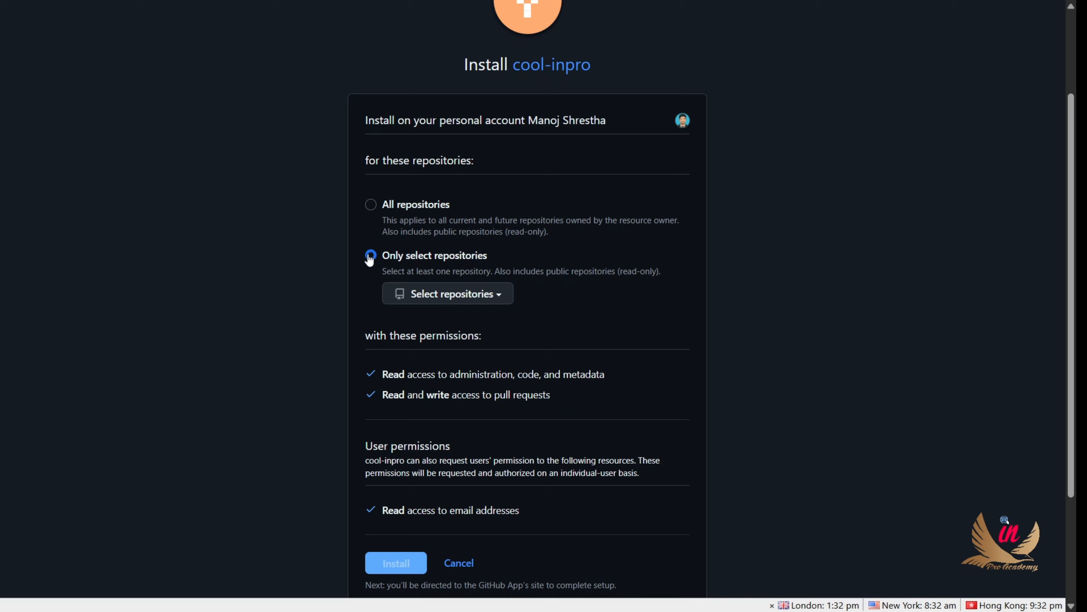
click(437, 293)
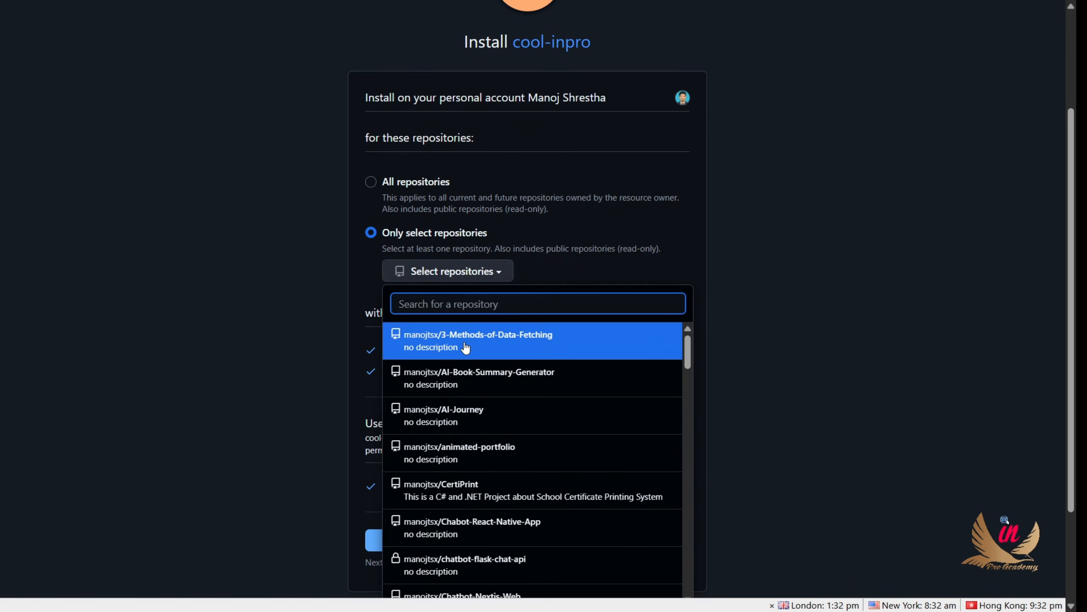
click(466, 348)
click(454, 277)
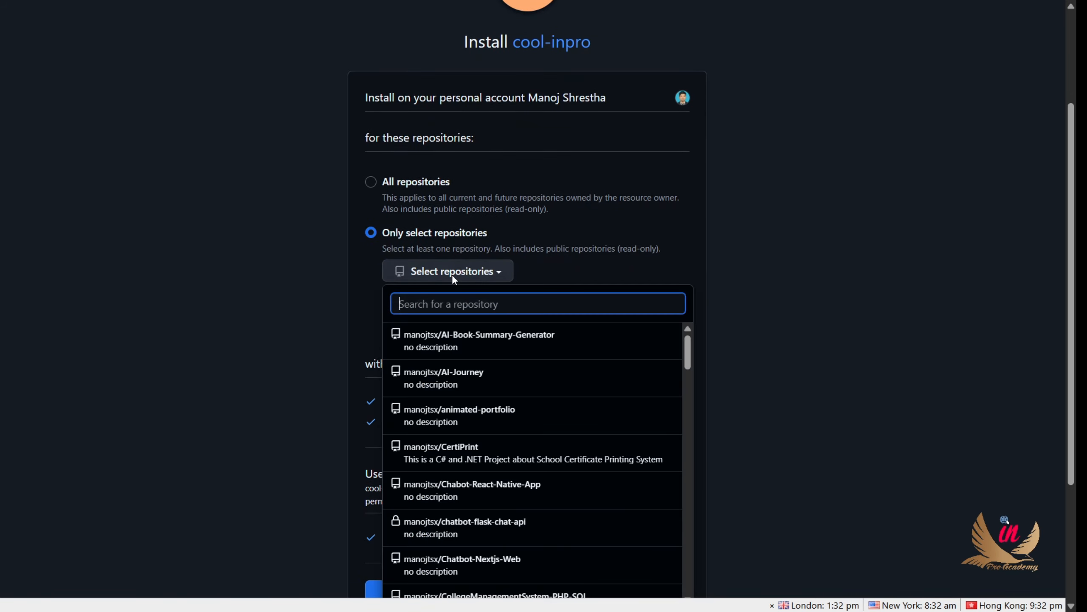
click(484, 414)
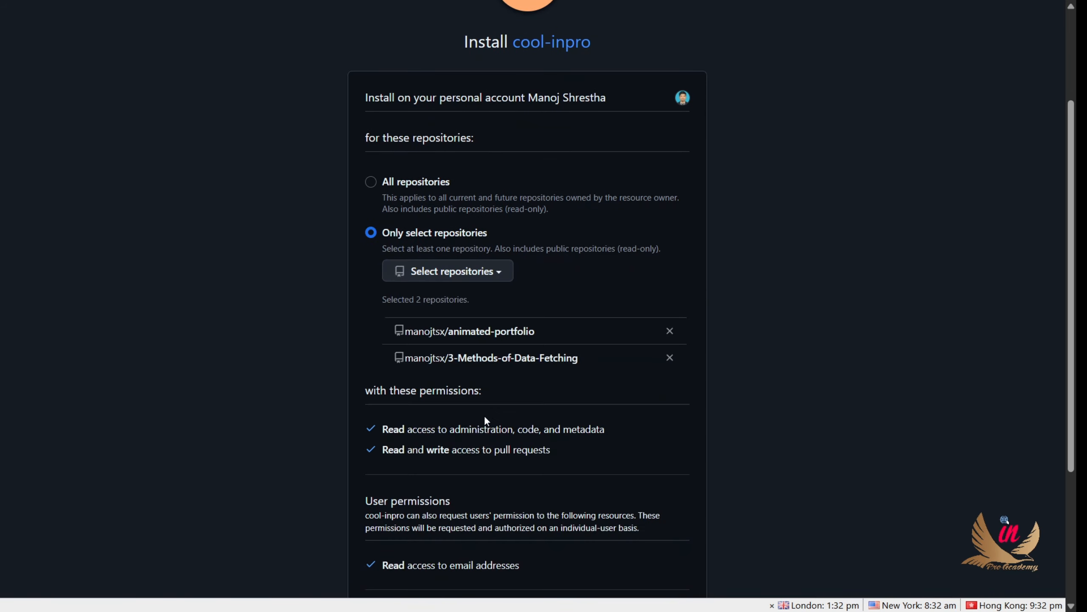
click(467, 276)
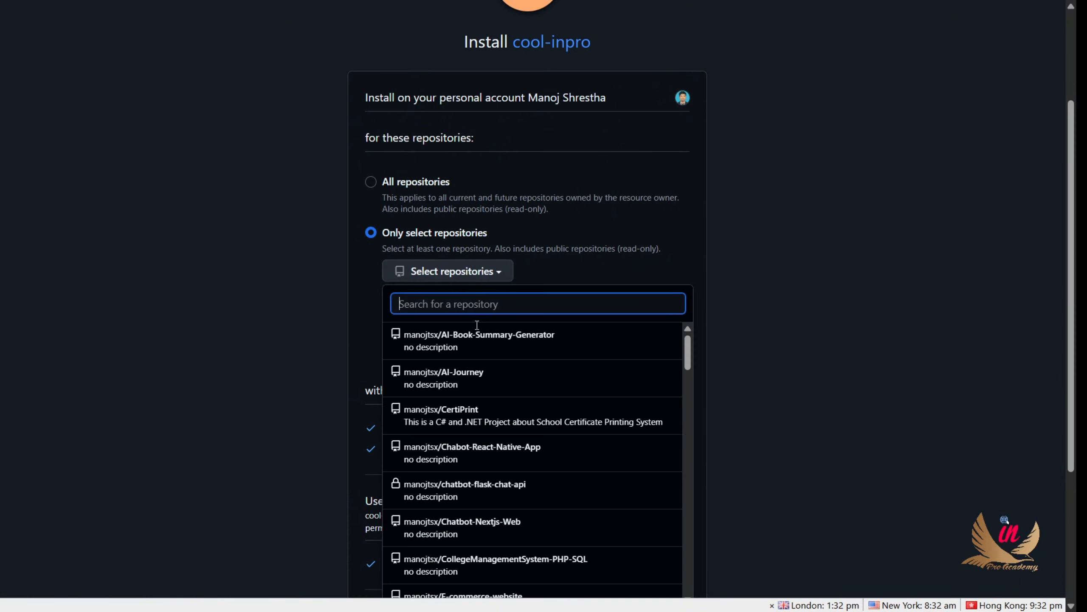
click(492, 441)
- Grant the cool-inpro app access to all repositories and install it on the personal account
scroll(492, 323, down, 3)
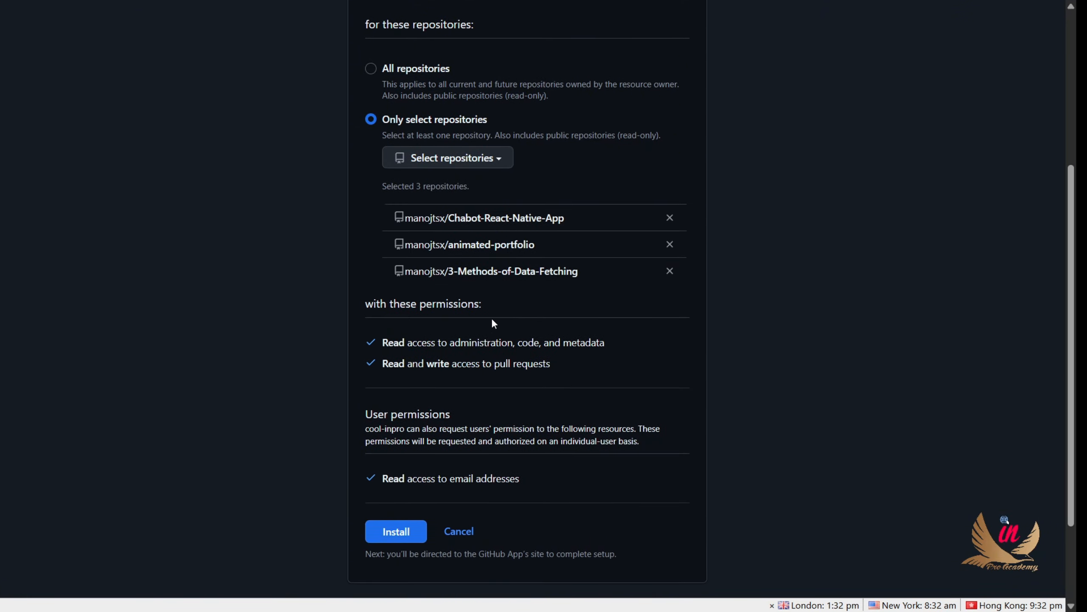
scroll(420, 68, up, 1)
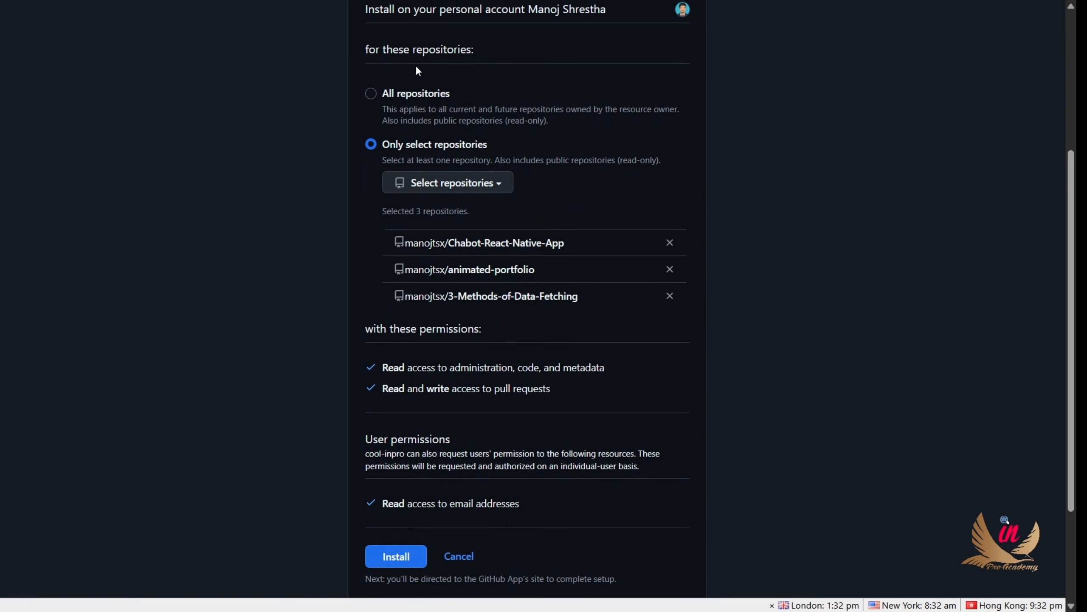
click(371, 94)
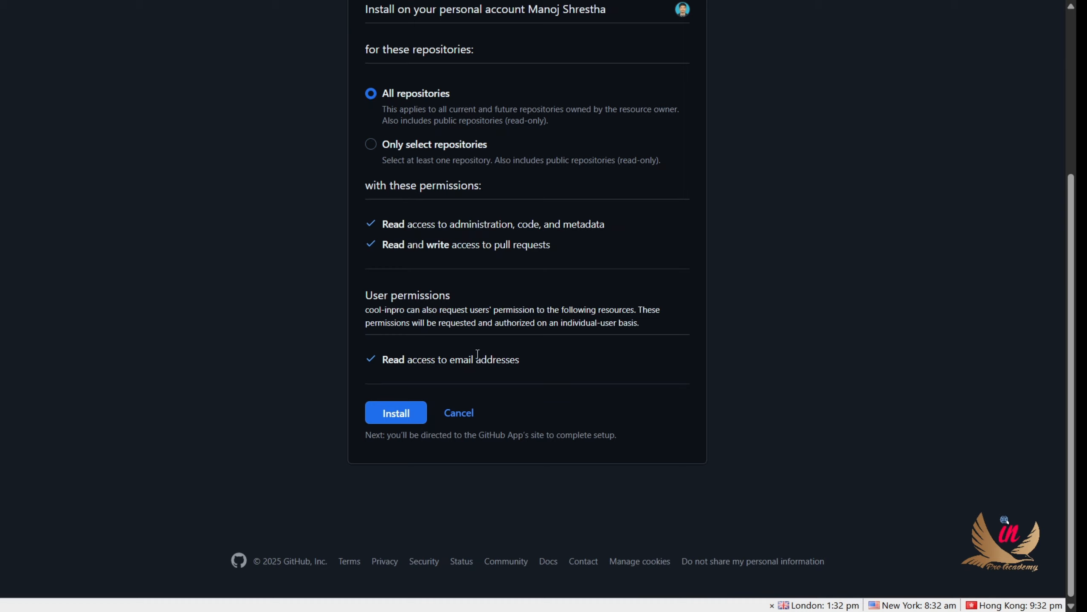
click(398, 420)
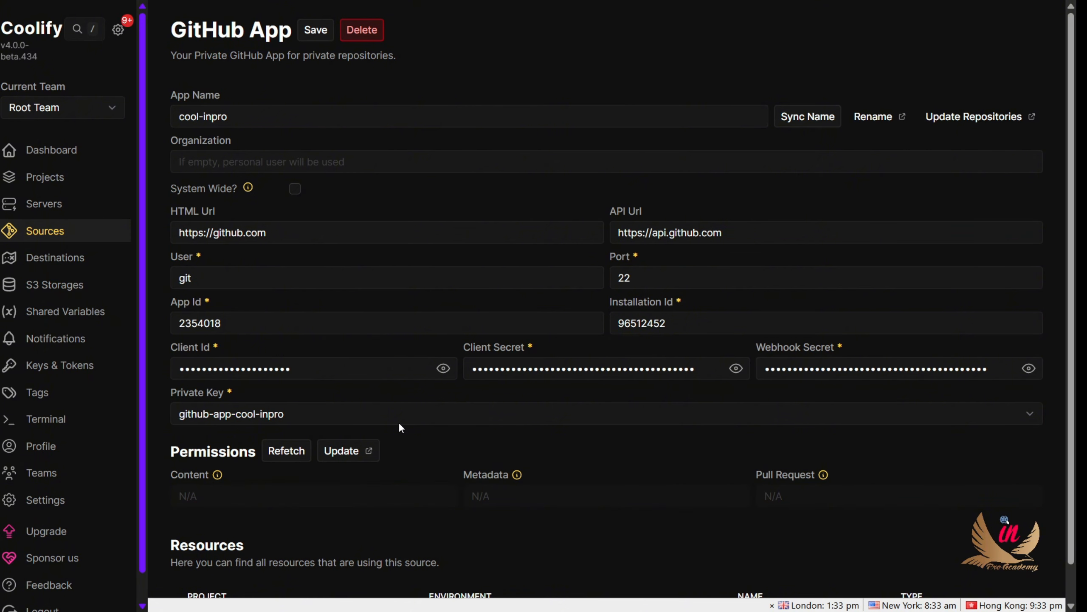
scroll(457, 302, down, 1)
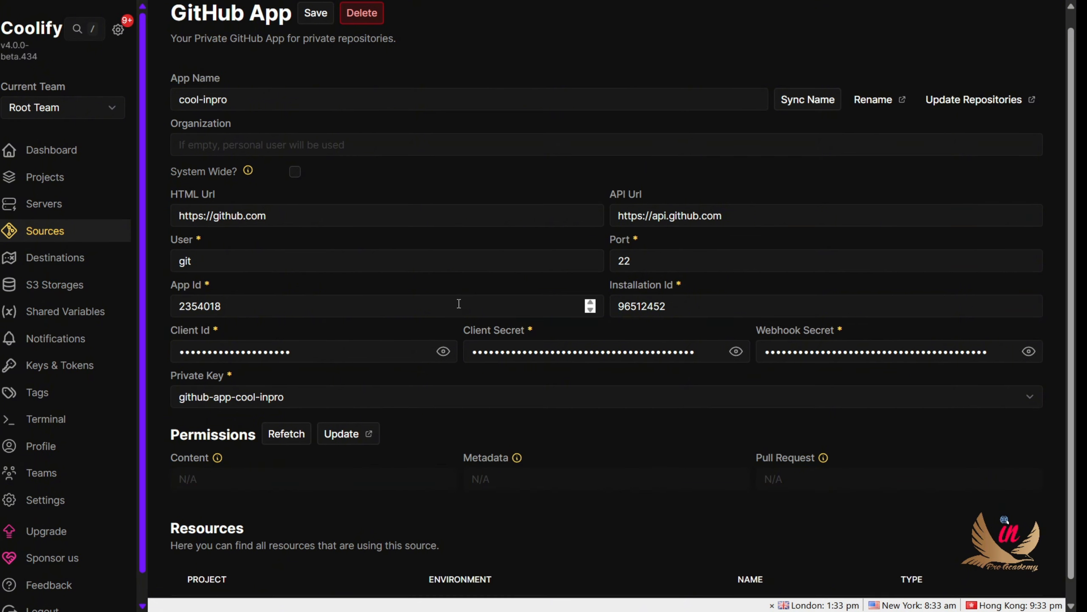